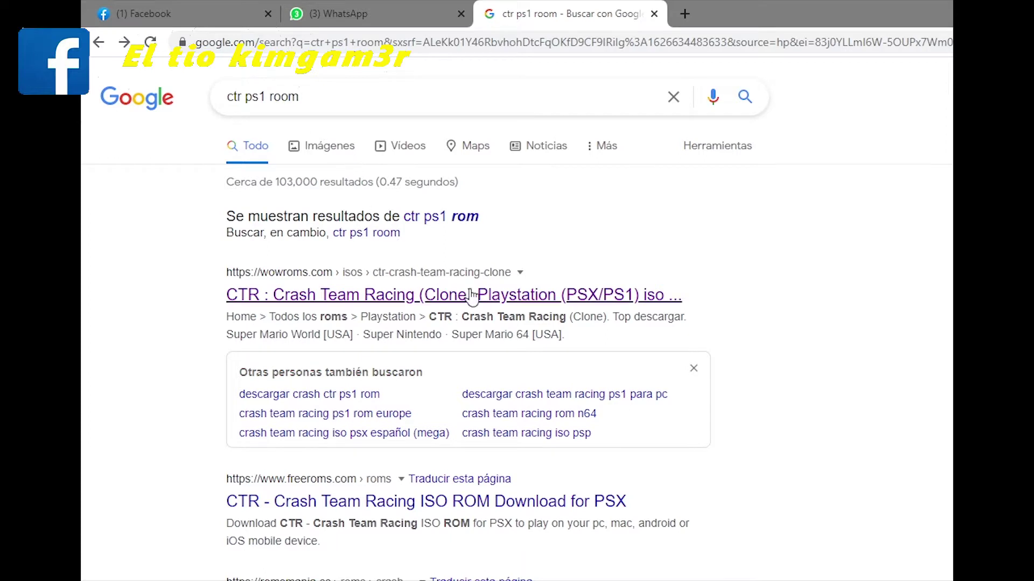
Step: Open the FreeROMS search result for CTR - Crash Team Racing and start the direct download of the PSX ROM
scroll(350, 402, "down", 1)
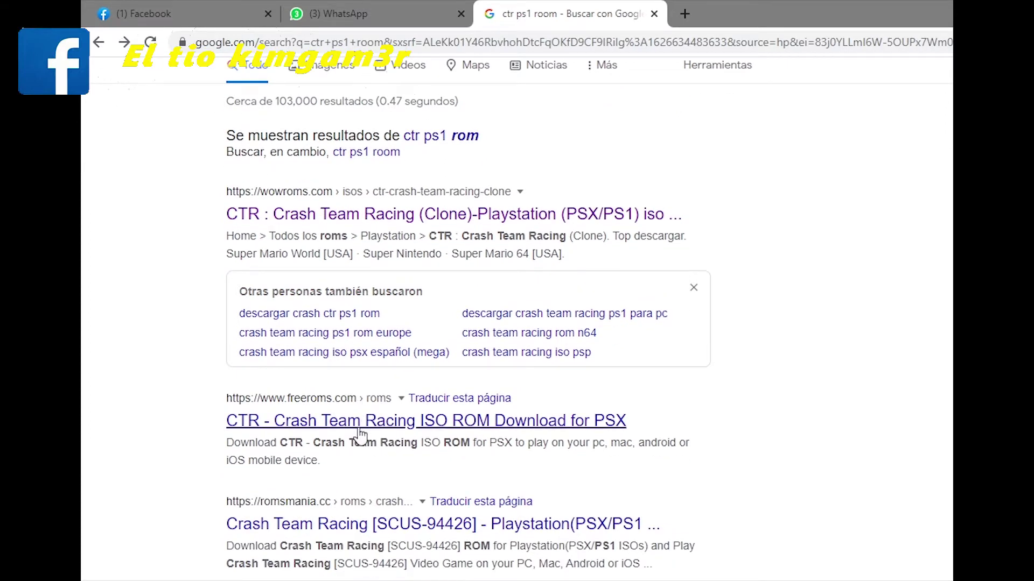
left_click(360, 422)
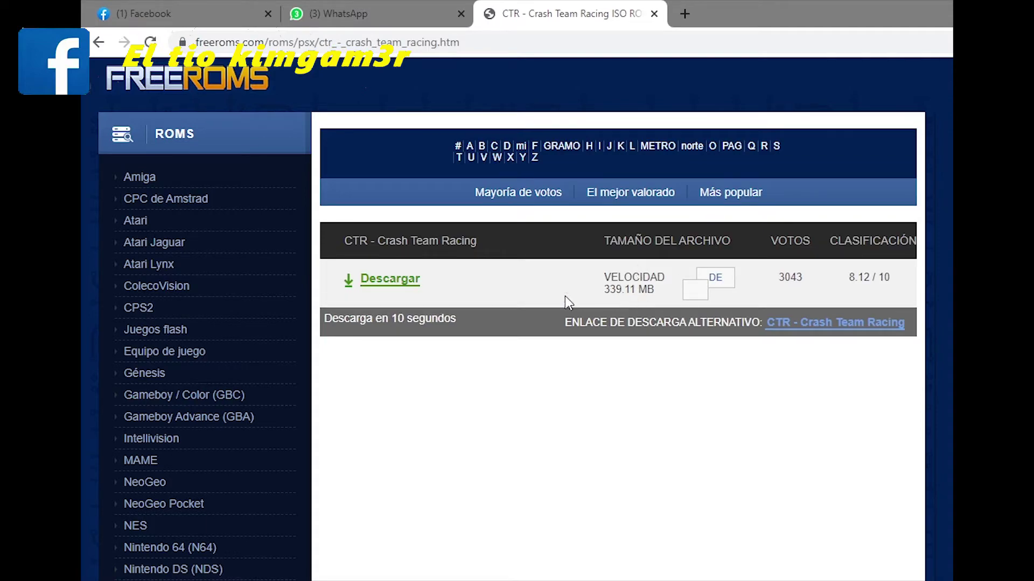
scroll(443, 506, "down", 10)
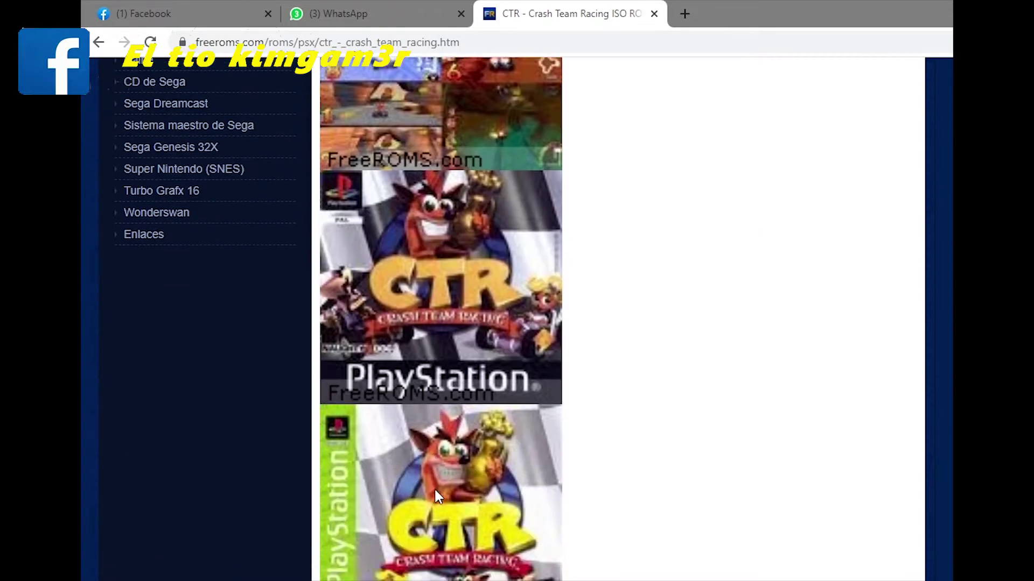
scroll(435, 490, "up", 10)
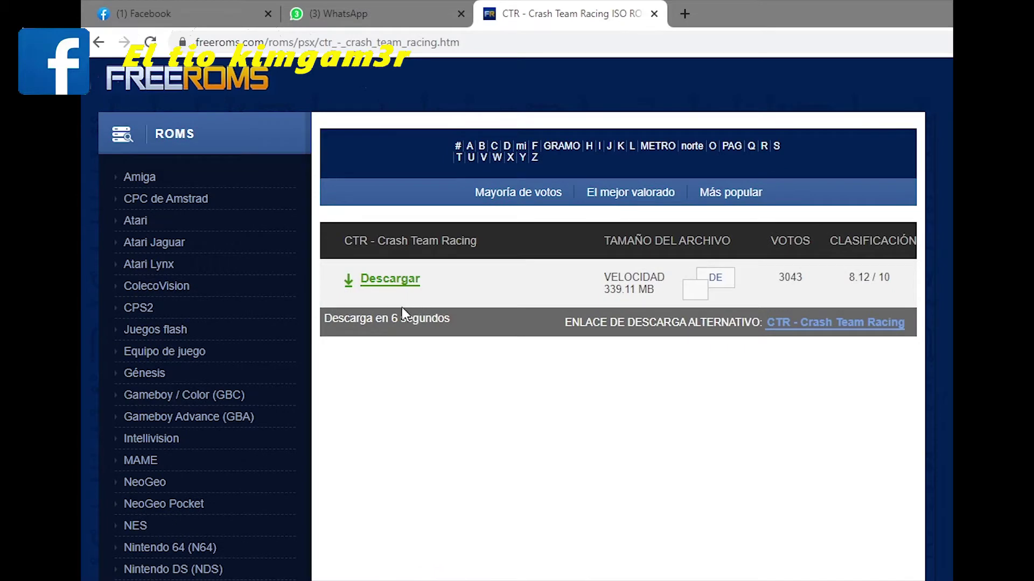
left_click(386, 324)
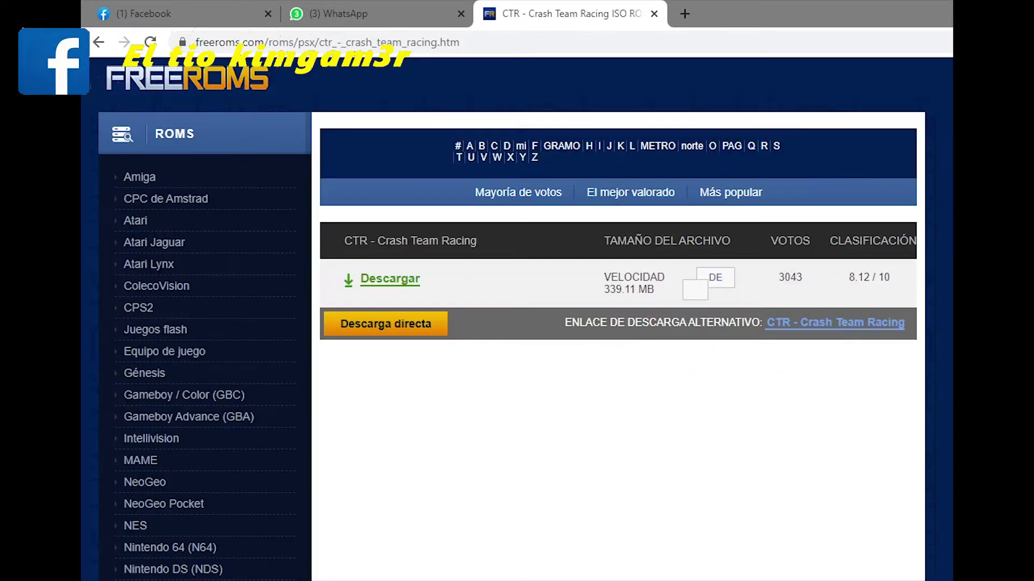
left_click(409, 330)
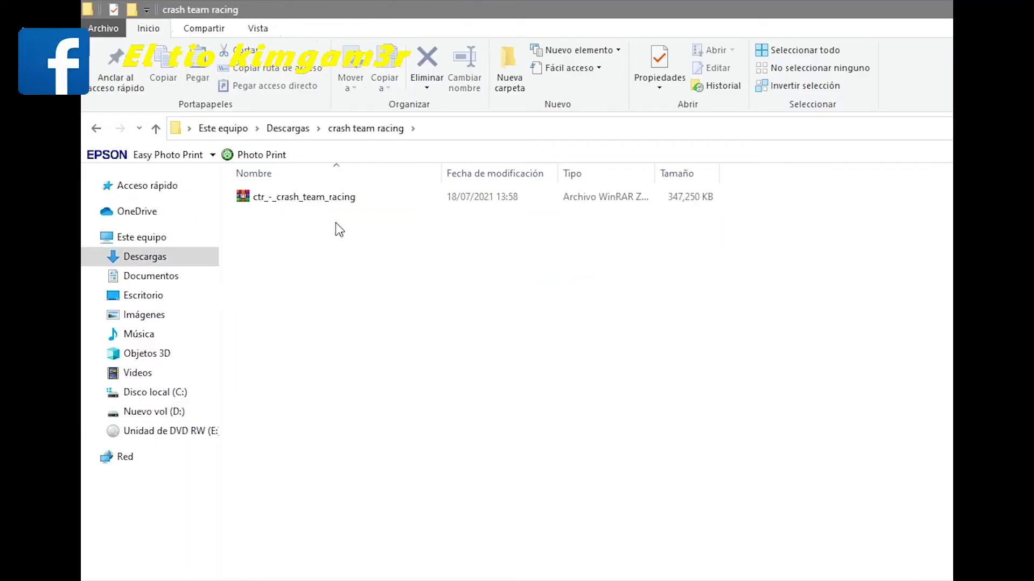
Step: Extract the ctr_-_crash_team_racing archive into its current folder, crash team racing
left_click(347, 199)
right_click(346, 199)
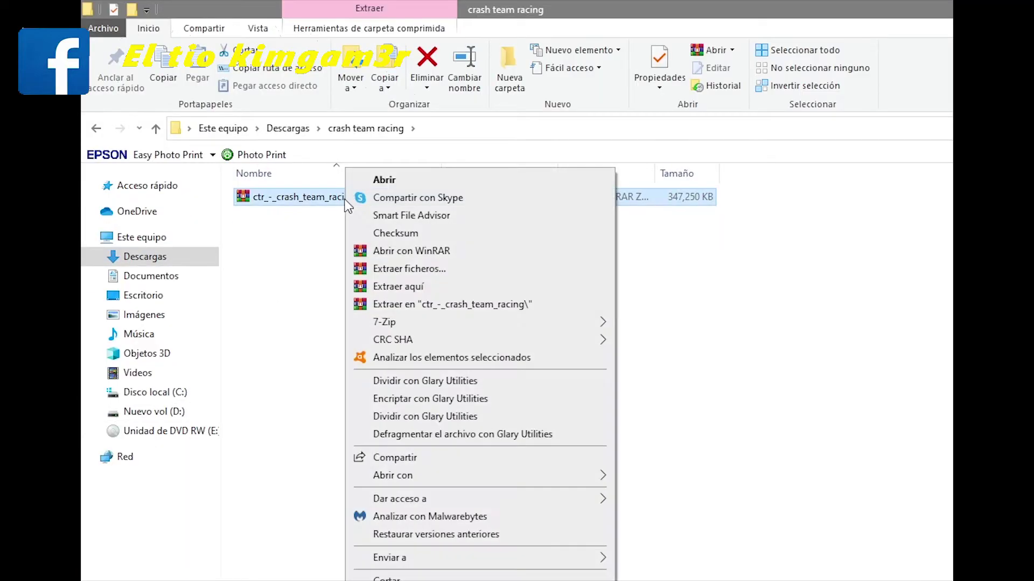
left_click(403, 288)
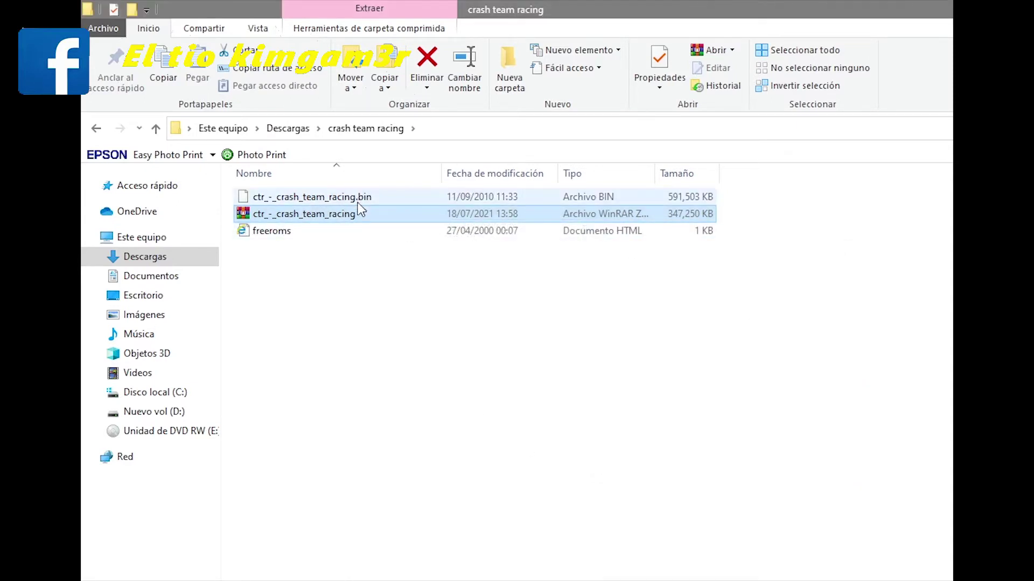
left_click(358, 284)
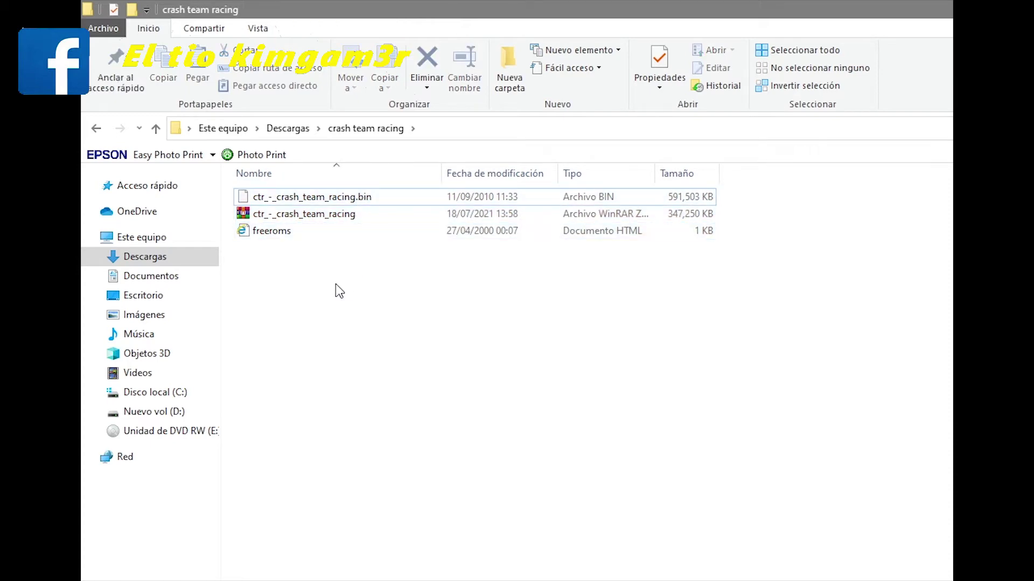
Step: Open the CTR folder inside PS1 on drive D: and examine its BIN and CUE files
double_click(102, 137)
scroll(353, 533, "down", 10)
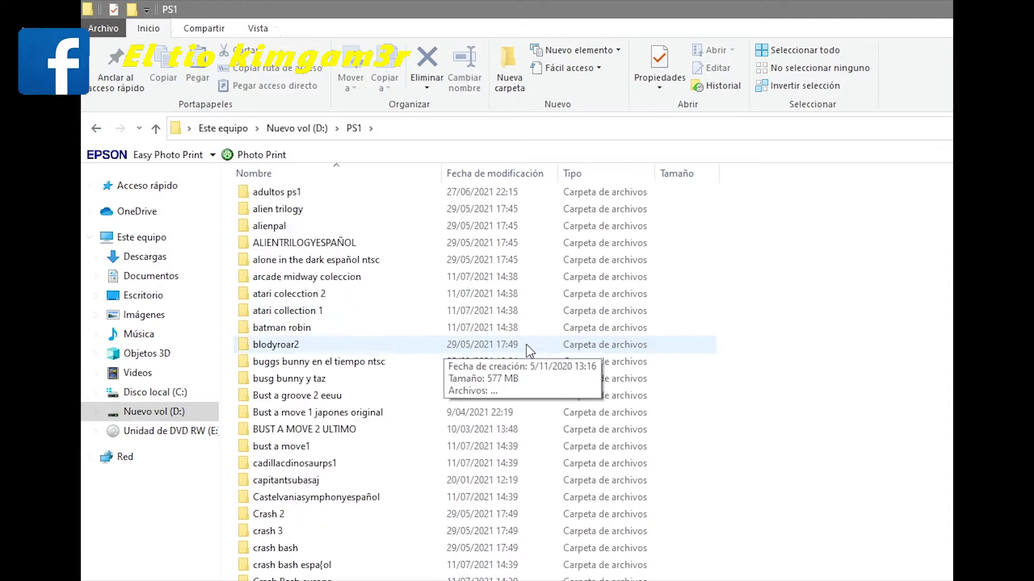
scroll(353, 544, "up", 10)
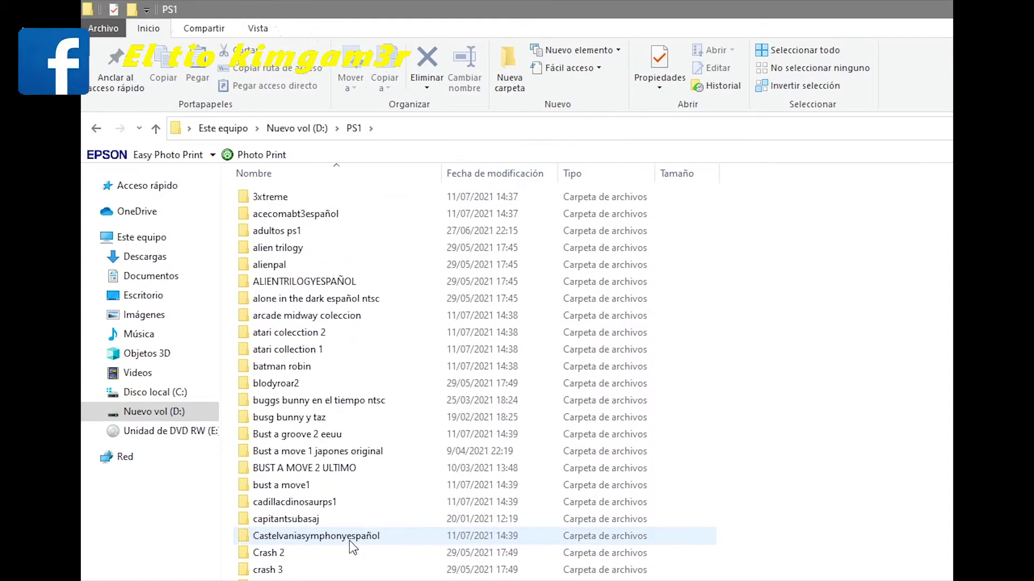
scroll(323, 550, "down", 2)
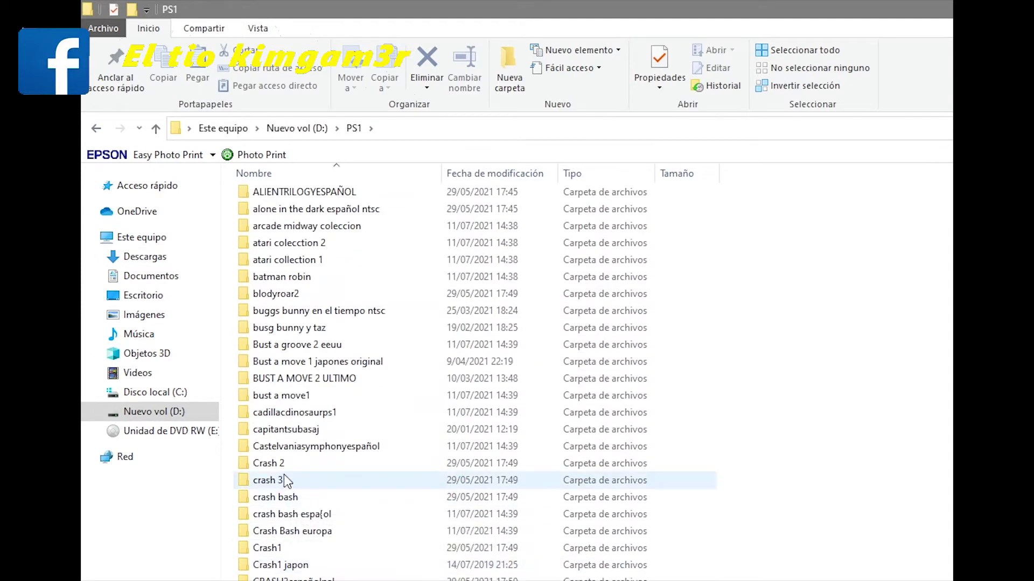
scroll(291, 538, "down", 1)
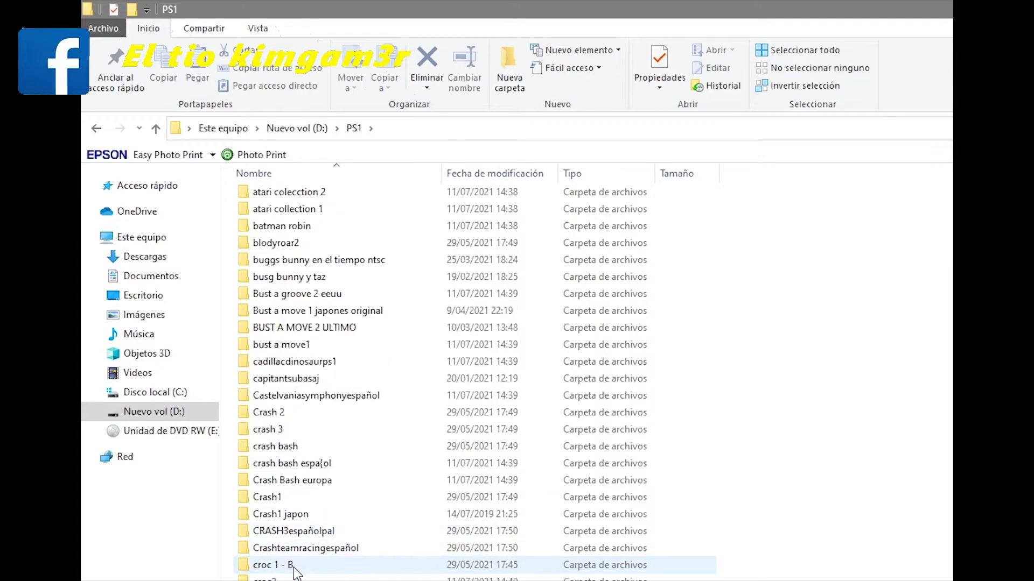
double_click(316, 567)
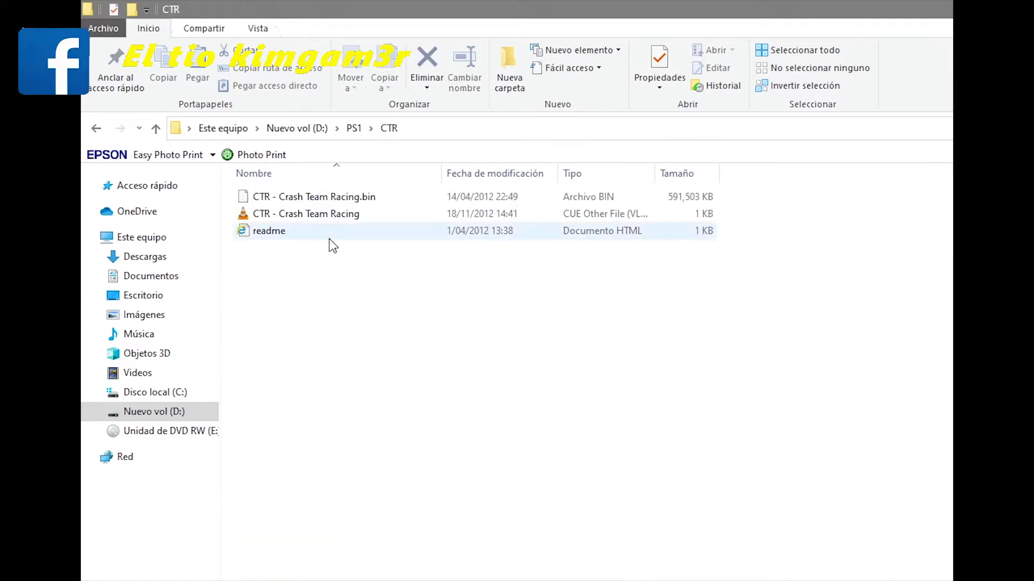
left_click(251, 220)
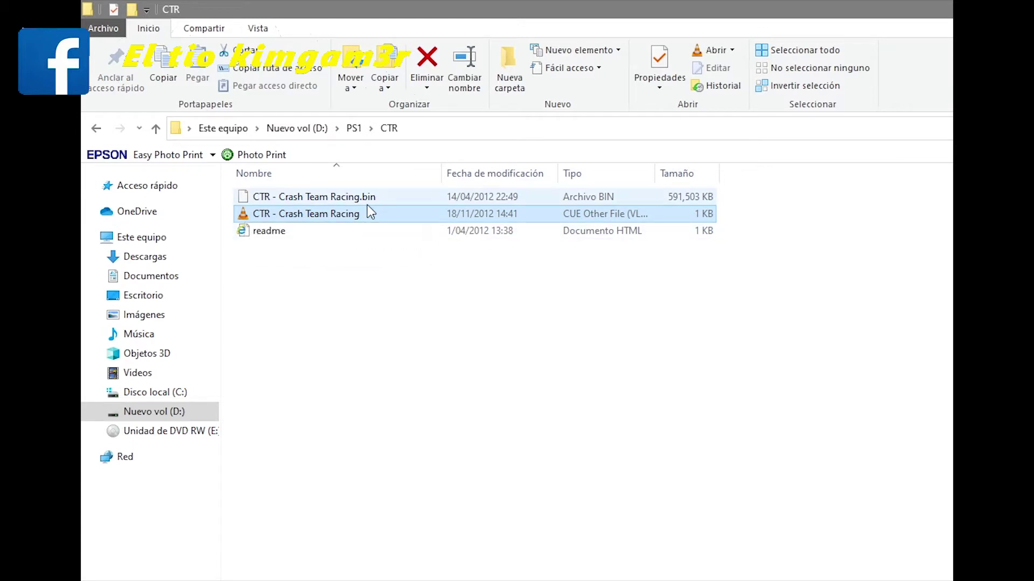
Step: Examine the contents of the "buggs bunny en el tiempo ntsc" and "alone in the dark español ntsc" game folders, including the second disc
left_click(93, 132)
double_click(272, 329)
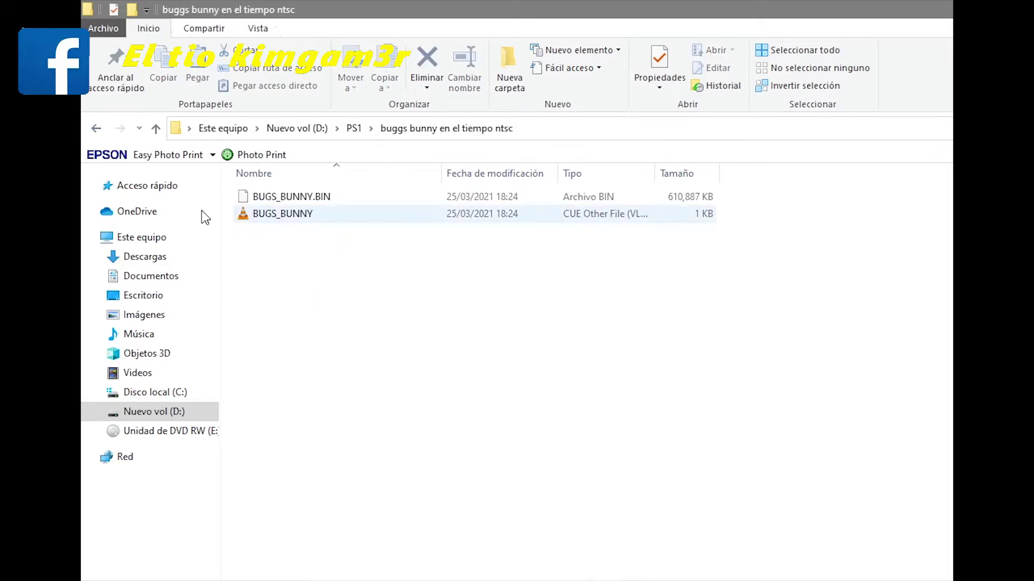
left_click(96, 129)
double_click(254, 298)
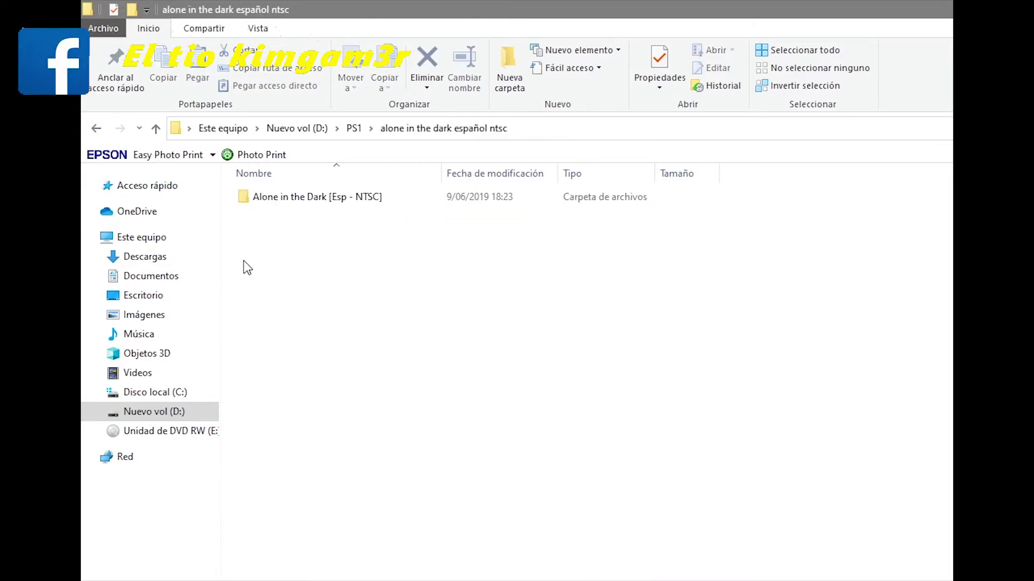
double_click(261, 199)
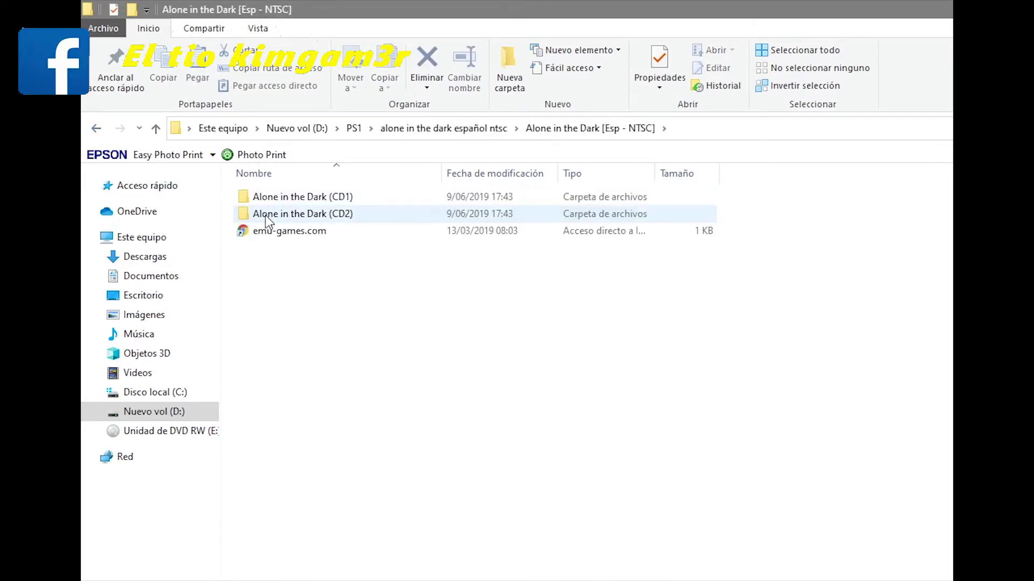
double_click(267, 218)
left_click(99, 130)
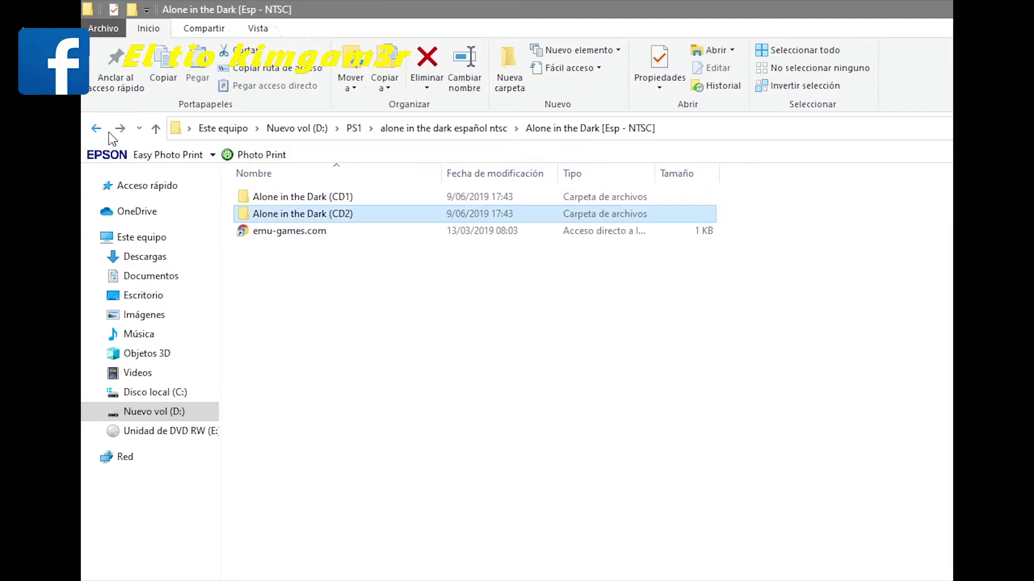
left_click(97, 129)
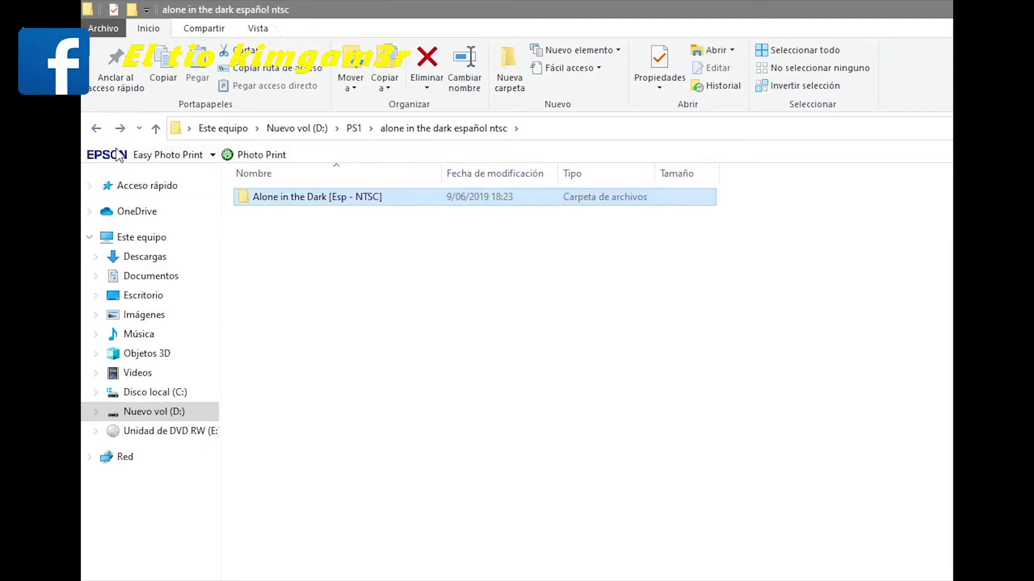
left_click(97, 129)
left_click(97, 129)
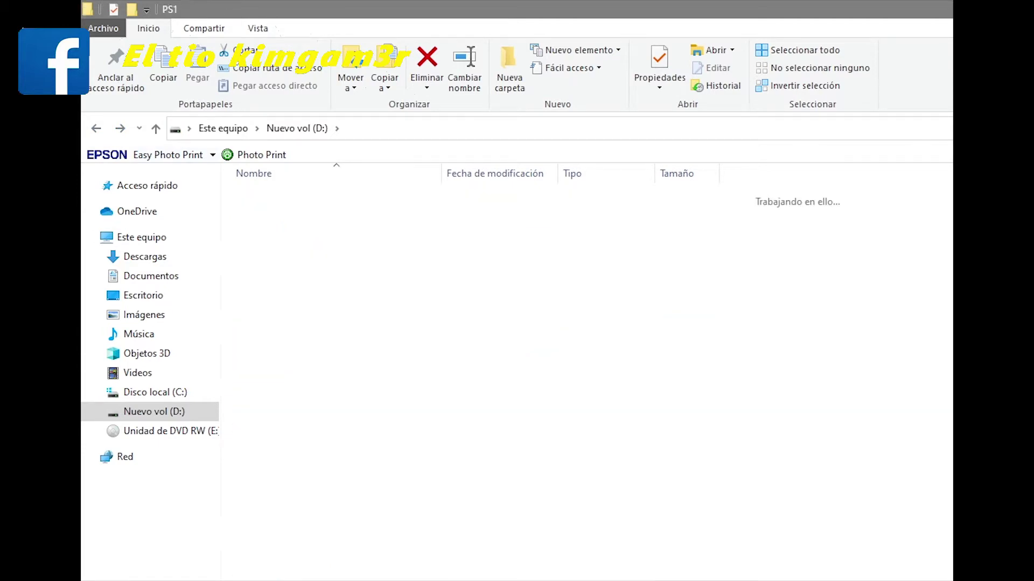
Step: Launch ImgBurn from its folder on drive D: and reposition its window on the desktop
left_click(95, 128)
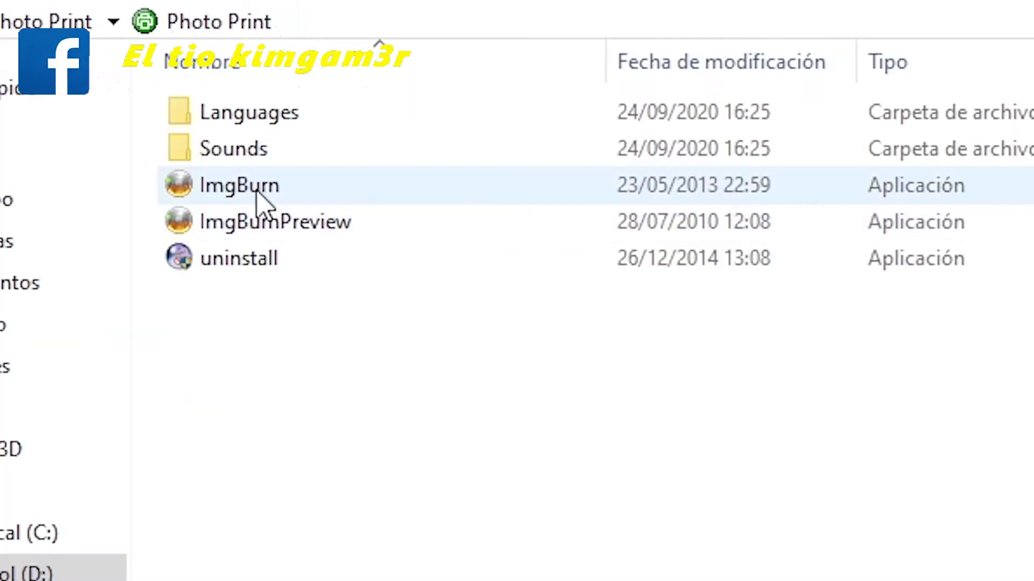
mouse_move(216, 188)
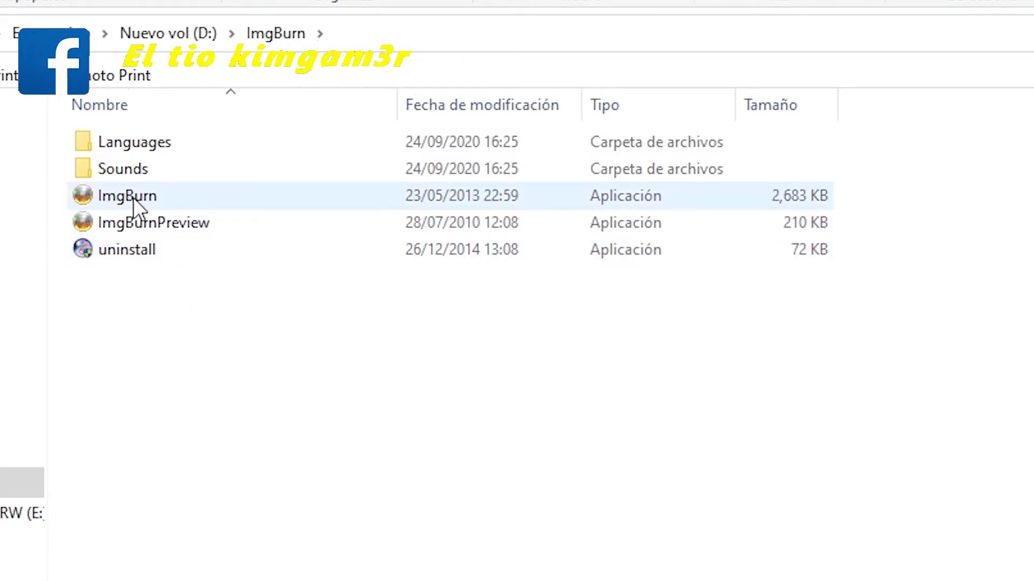
mouse_move(133, 198)
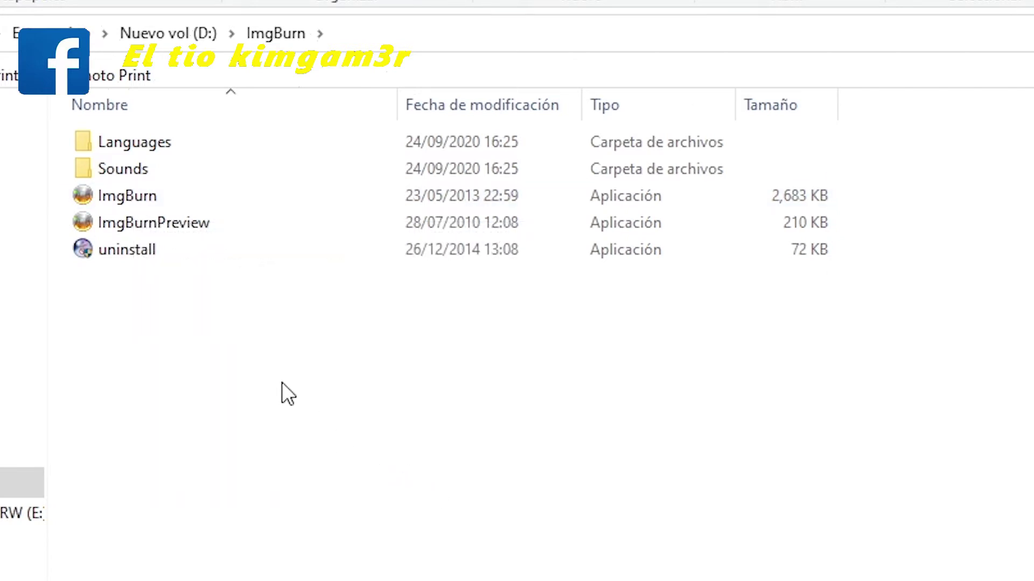
left_click_drag(328, 399, 358, 404)
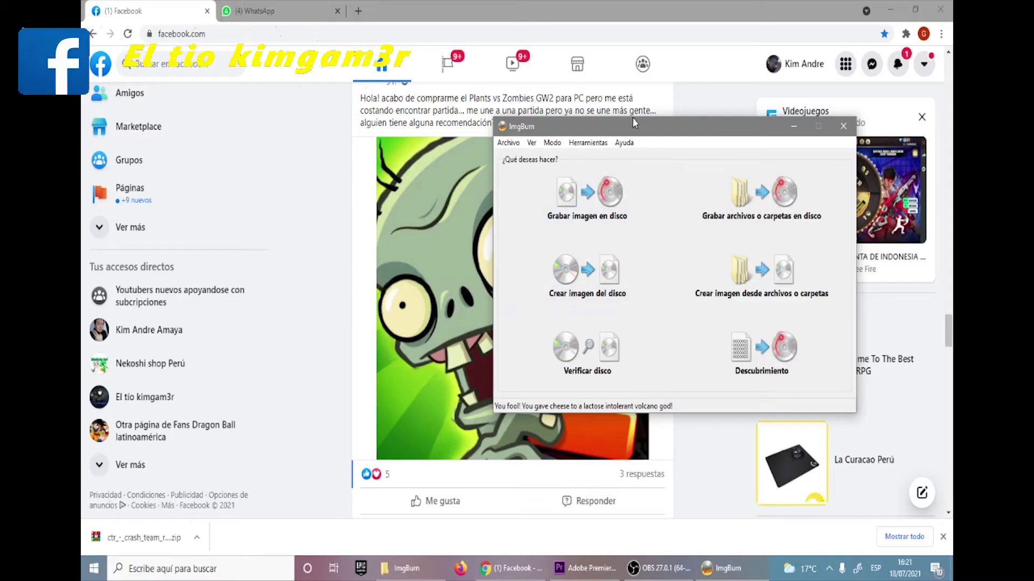
left_click_drag(677, 137, 531, 168)
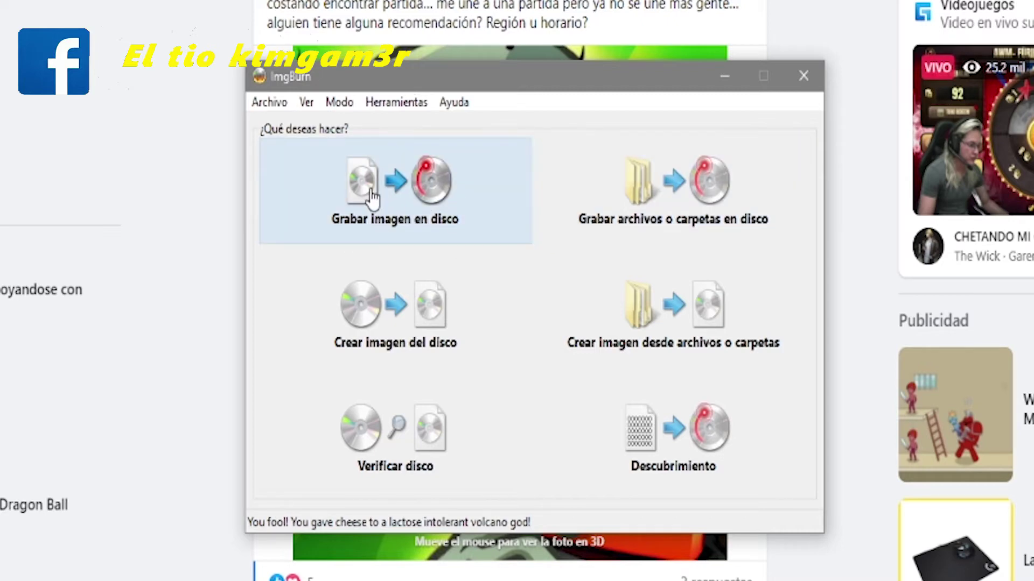
Step: Choose to burn an image to disc and load CTR - Crash Team Racing.cue from D:\PS1\CTR as the source
left_click(373, 197)
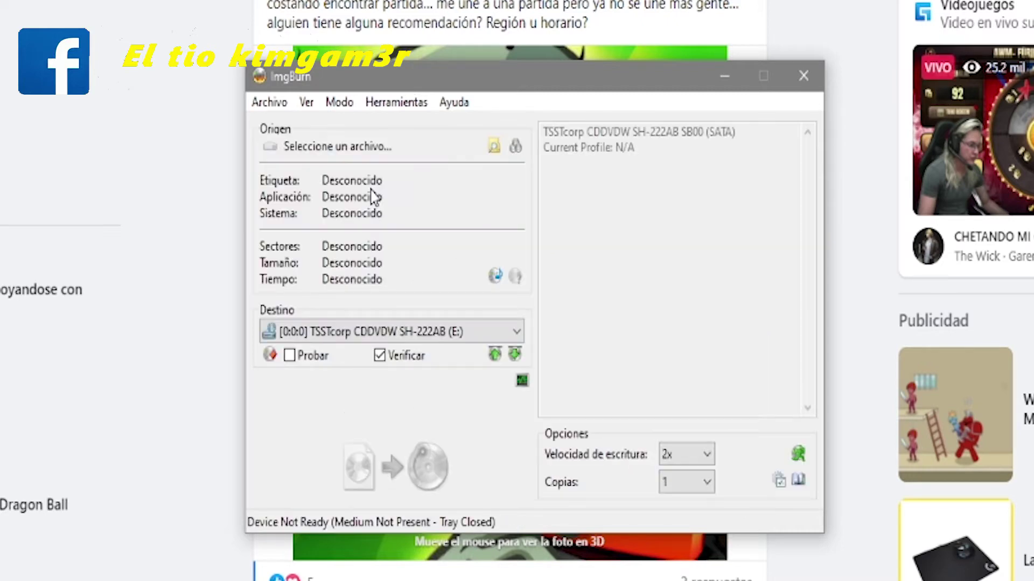
left_click(494, 151)
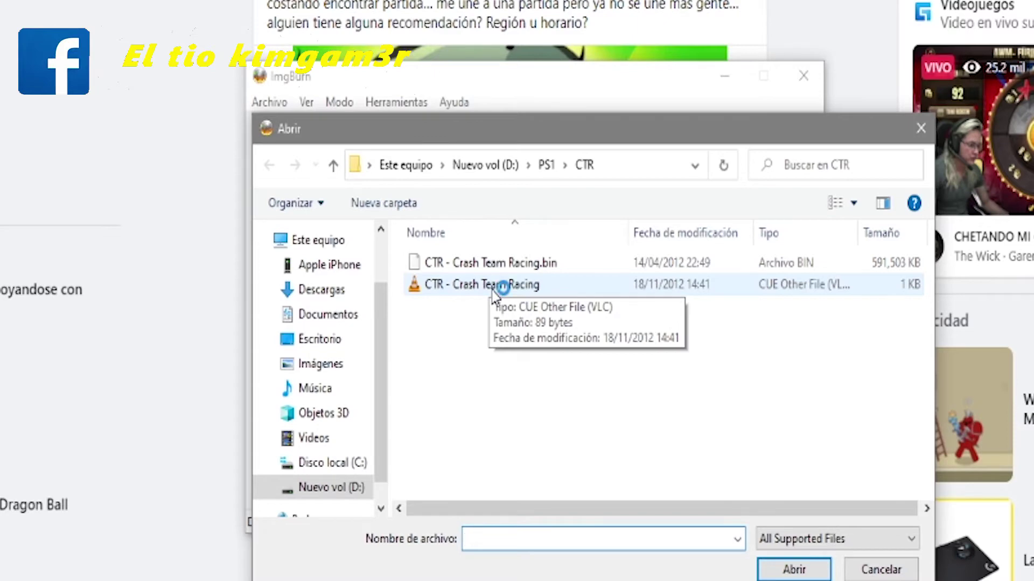
left_click(423, 290)
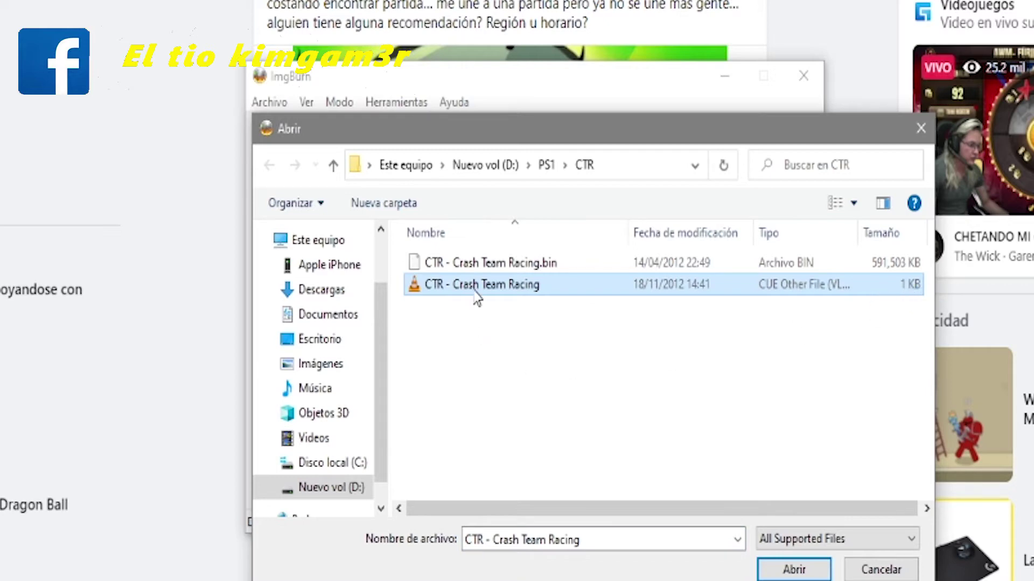
left_click(778, 570)
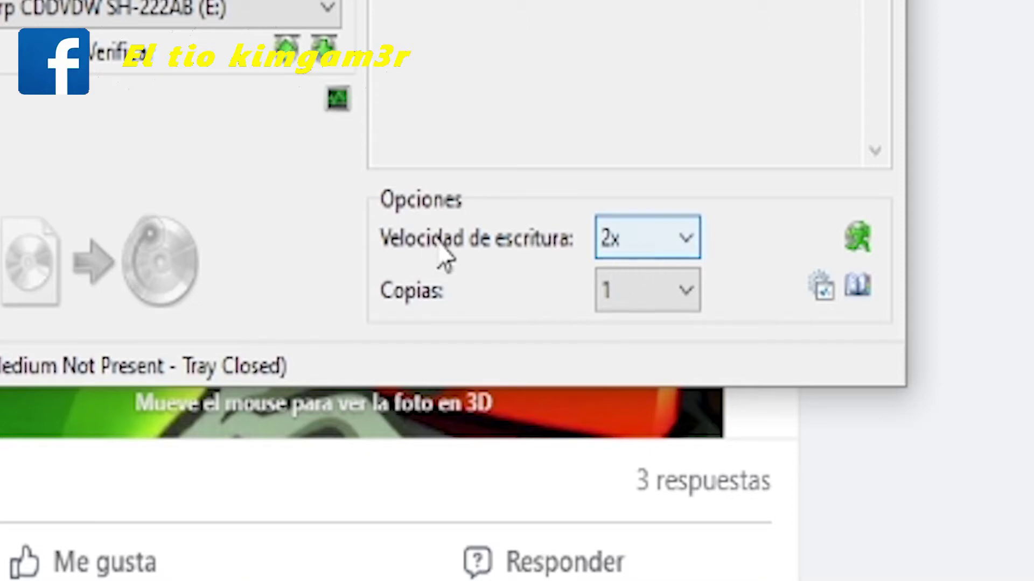
Step: Look through the full list of available write speeds for the burn and keep 2x selected
left_click(641, 243)
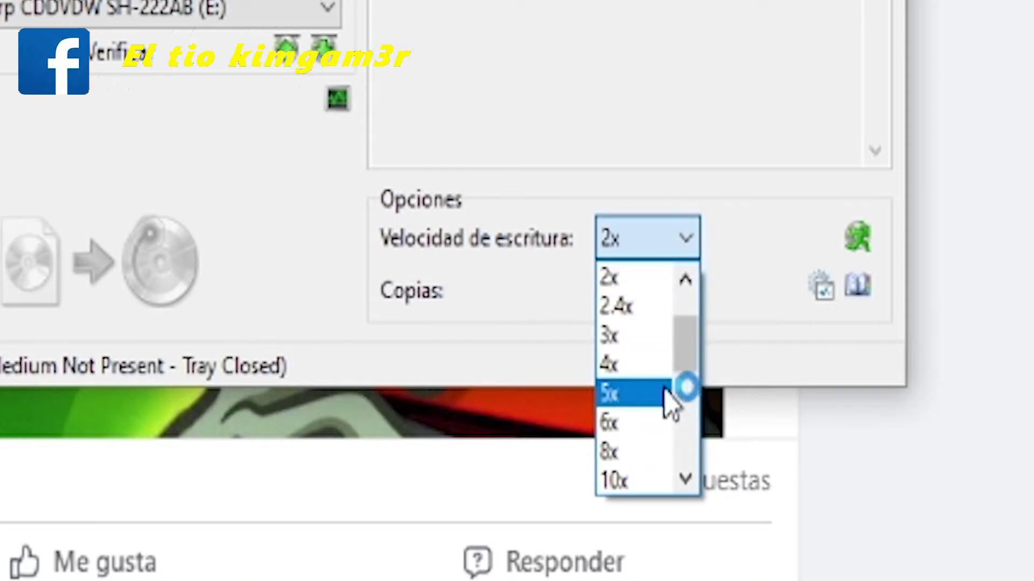
scroll(670, 401, "down", 1)
scroll(661, 385, "down", 1)
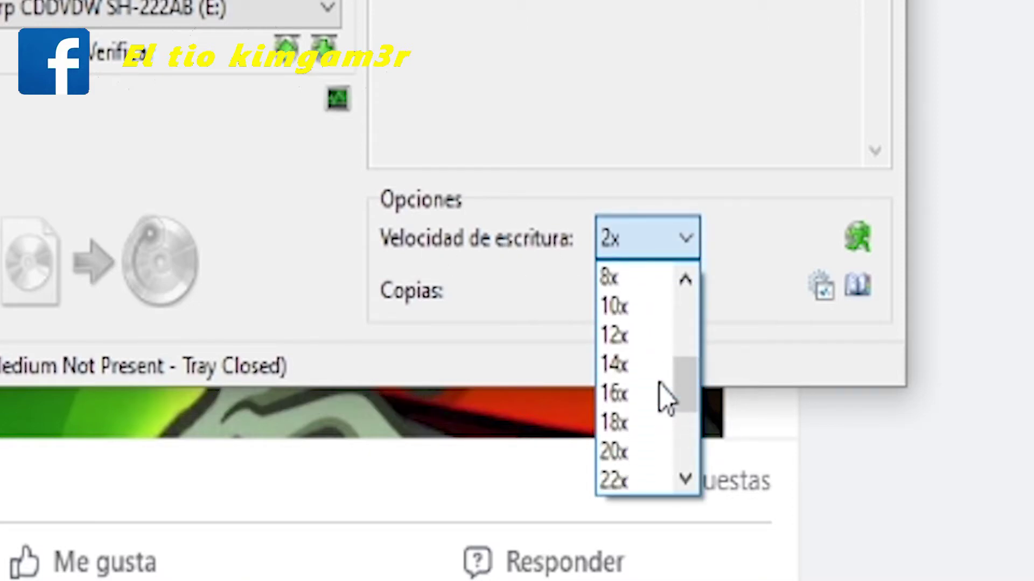
scroll(664, 397, "down", 3)
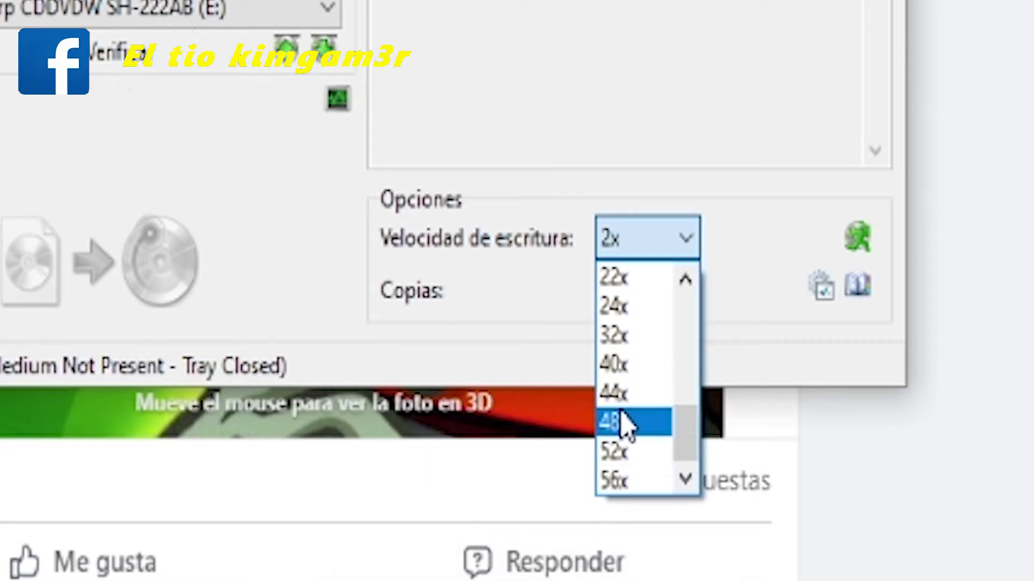
scroll(624, 426, "up", 5)
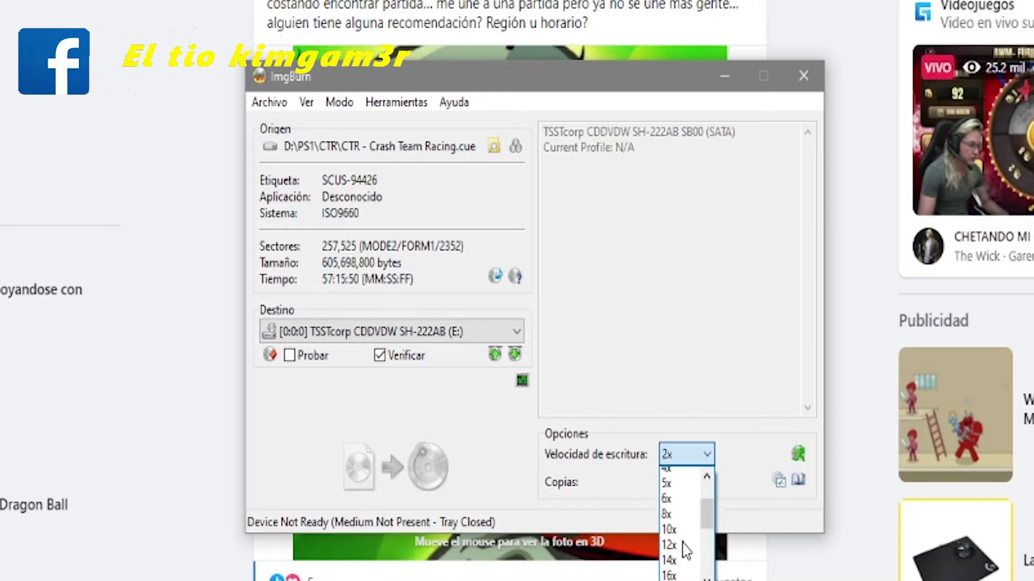
scroll(685, 550, "down", 5)
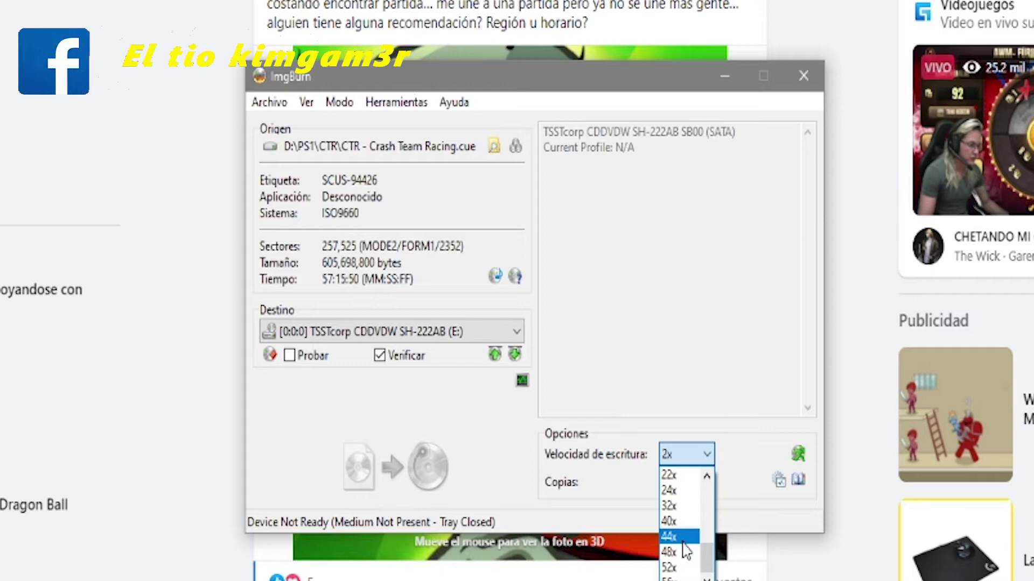
scroll(685, 550, "up", 3)
scroll(685, 550, "down", 3)
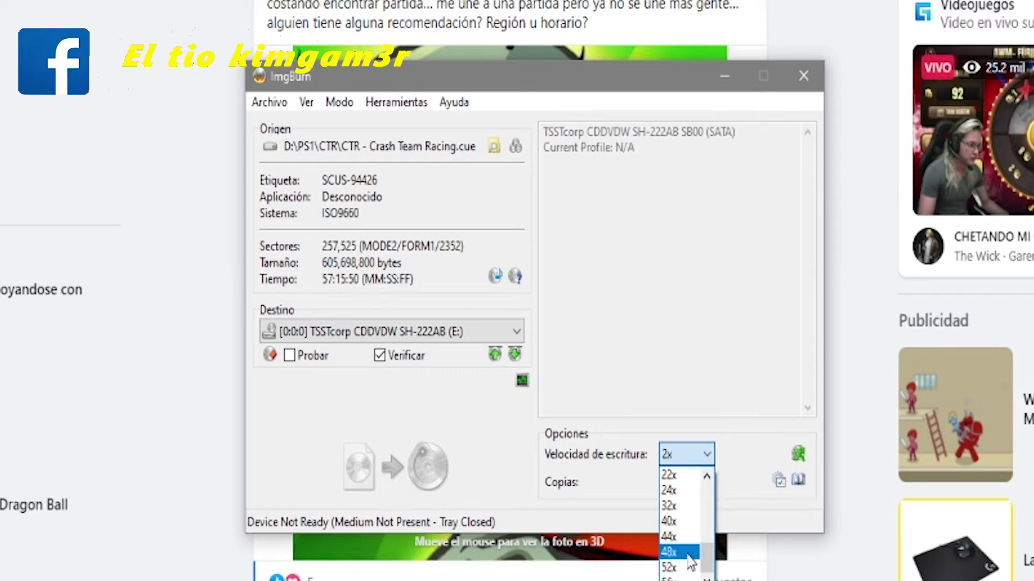
scroll(692, 544, "up", 5)
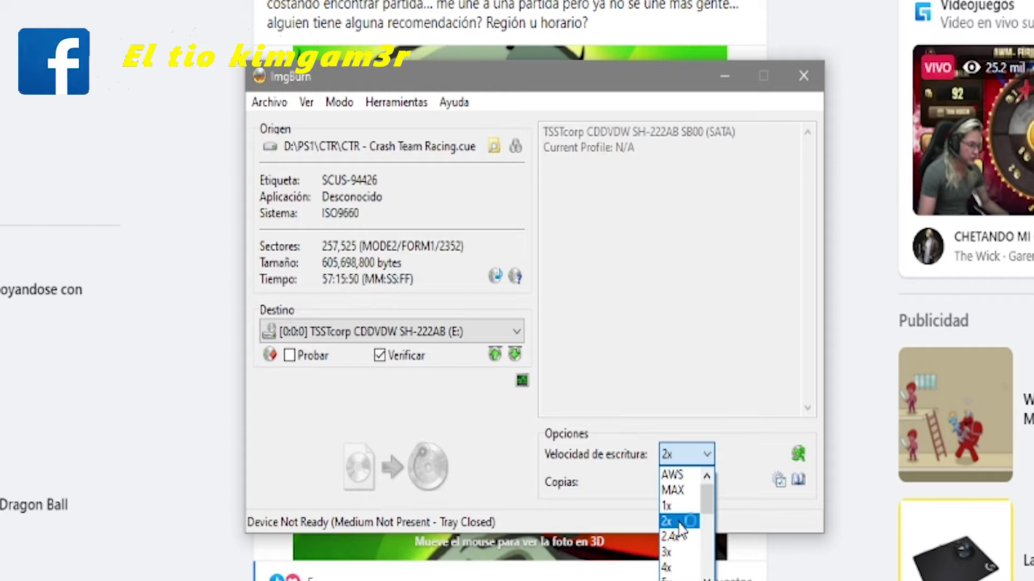
left_click(678, 522)
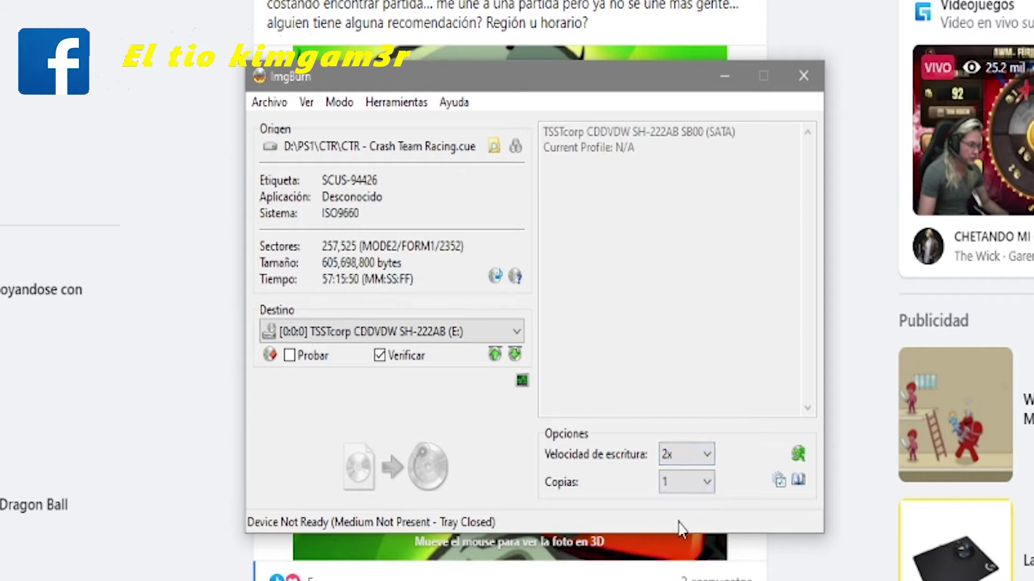
Step: Try 4x as the write speed and set it back to 2x
left_click(707, 455)
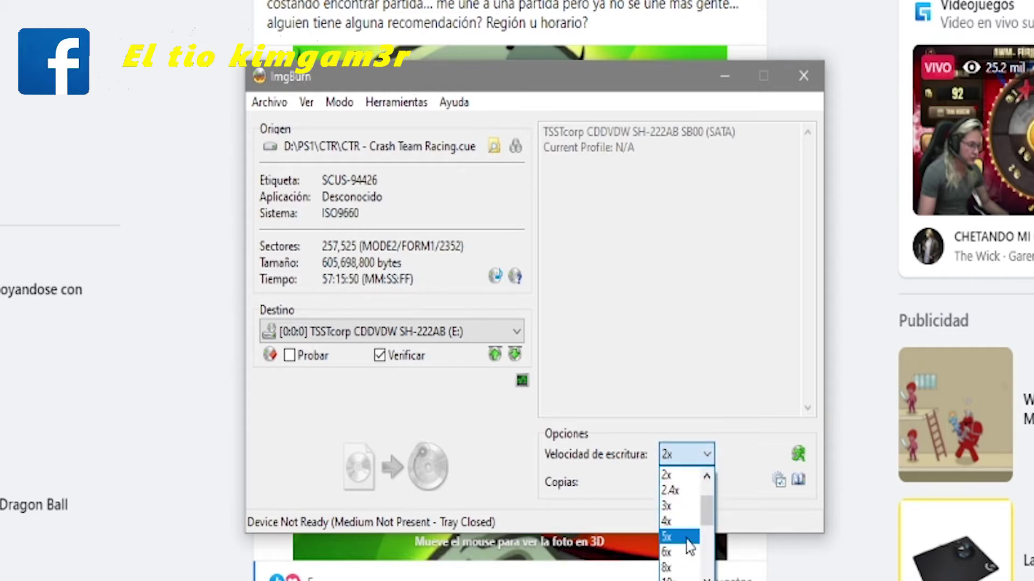
left_click(683, 521)
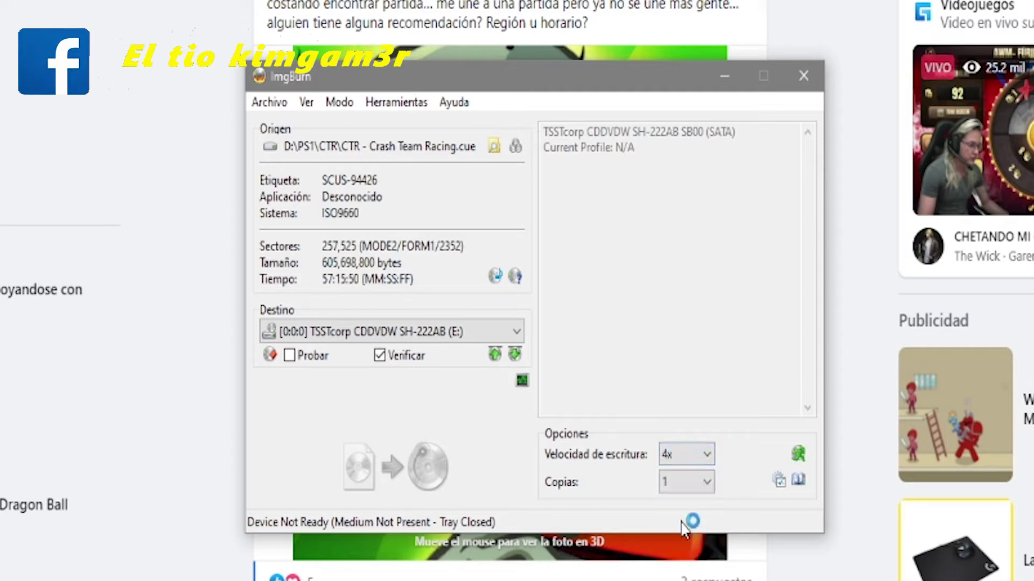
left_click(686, 455)
scroll(689, 496, "up", 2)
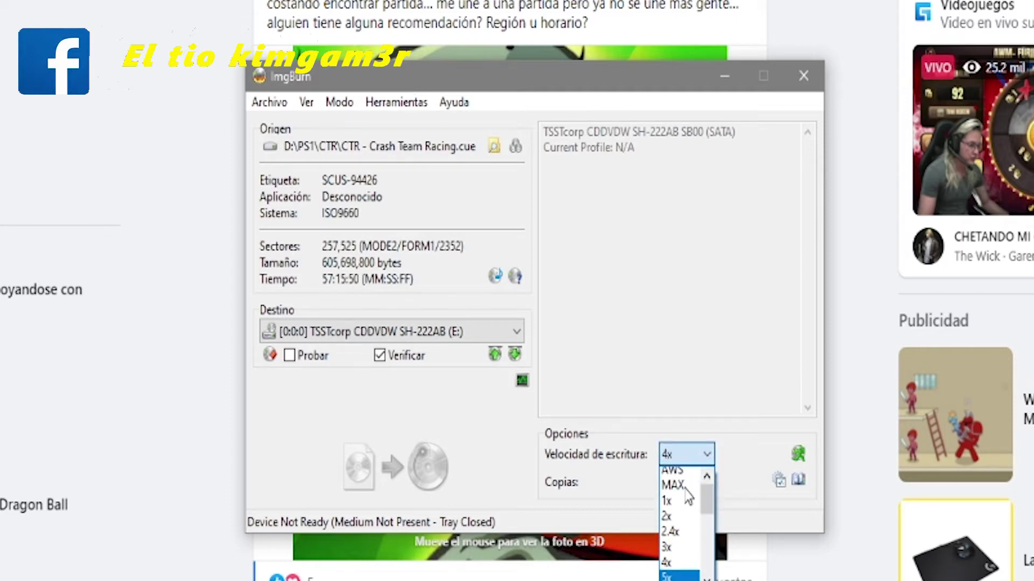
left_click(673, 521)
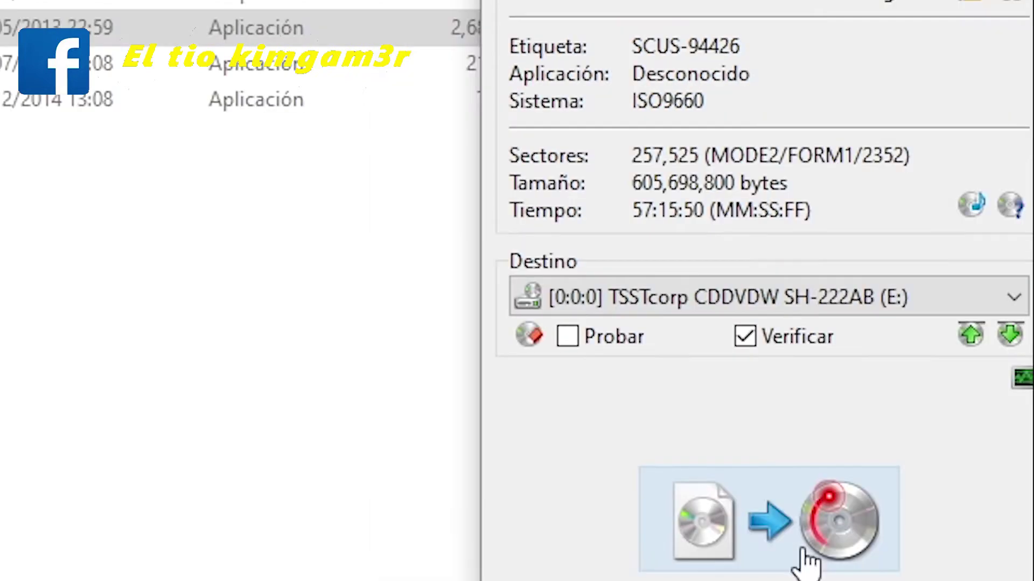
Step: Burn the loaded Crash Team Racing image to the disc in drive E: and dismiss the completion message
left_click(771, 487)
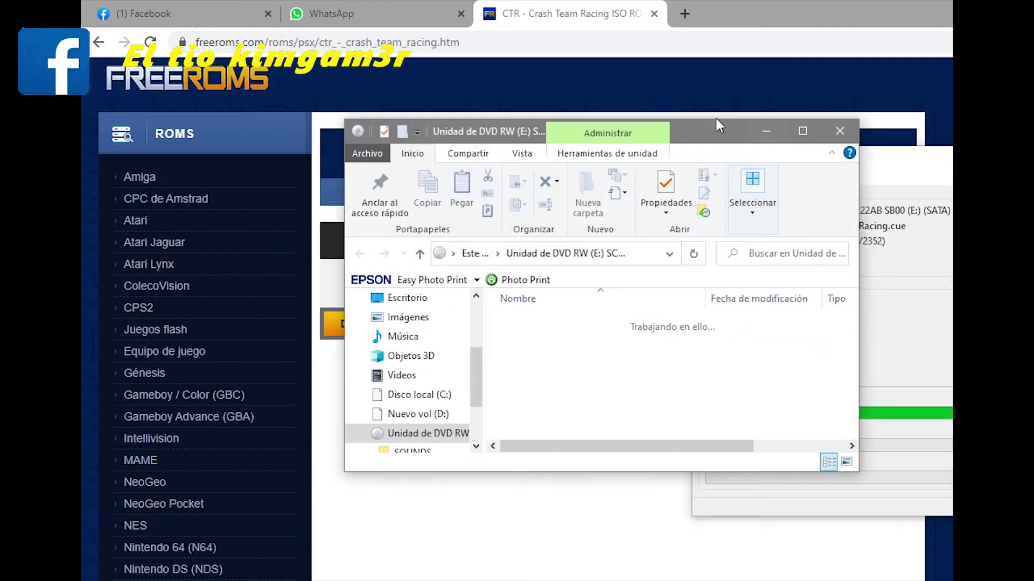
left_click_drag(720, 141, 479, 90)
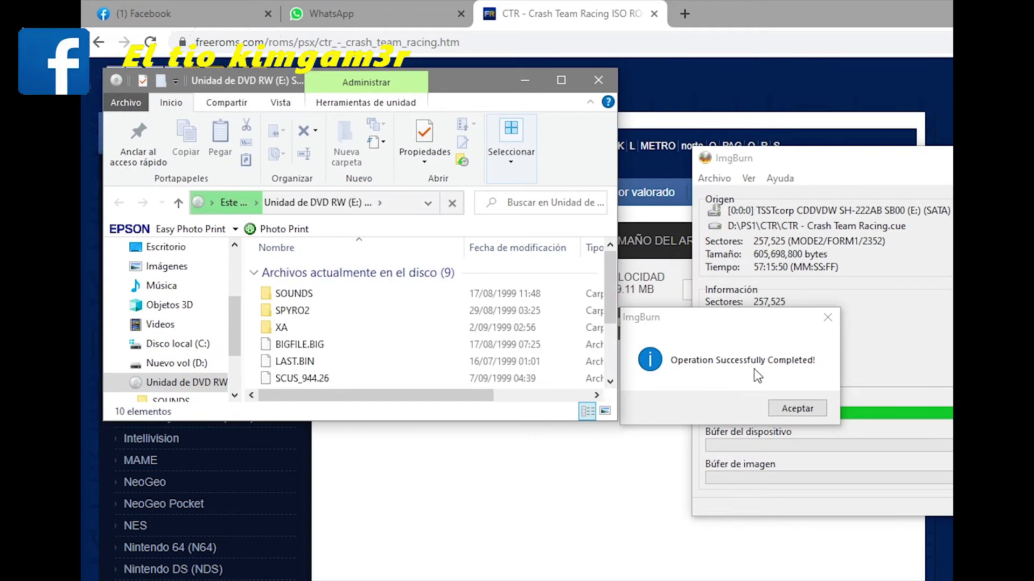
left_click(800, 410)
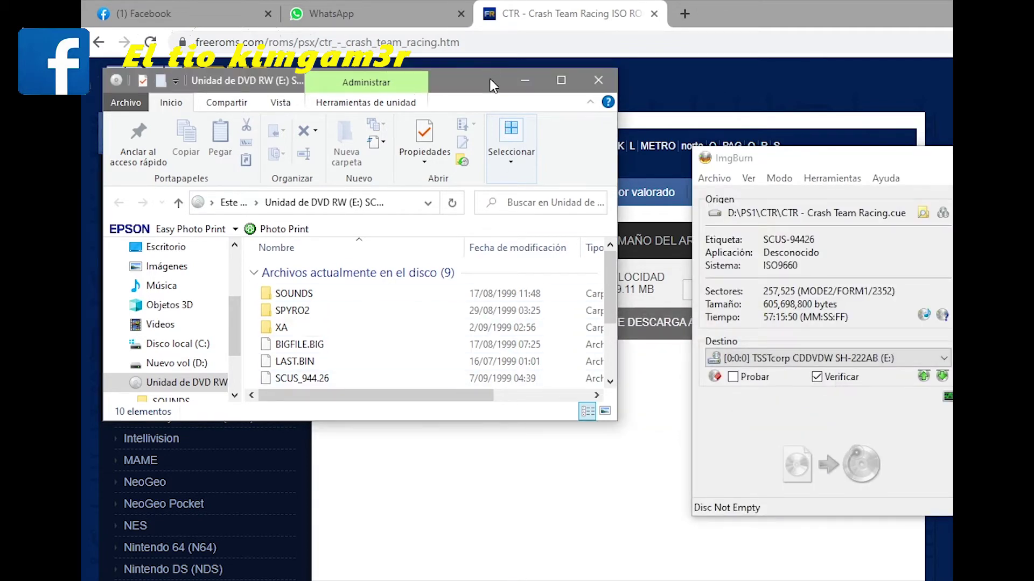
Step: Close the file window of the burned disc and exit ImgBurn
left_click_drag(488, 78, 558, 64)
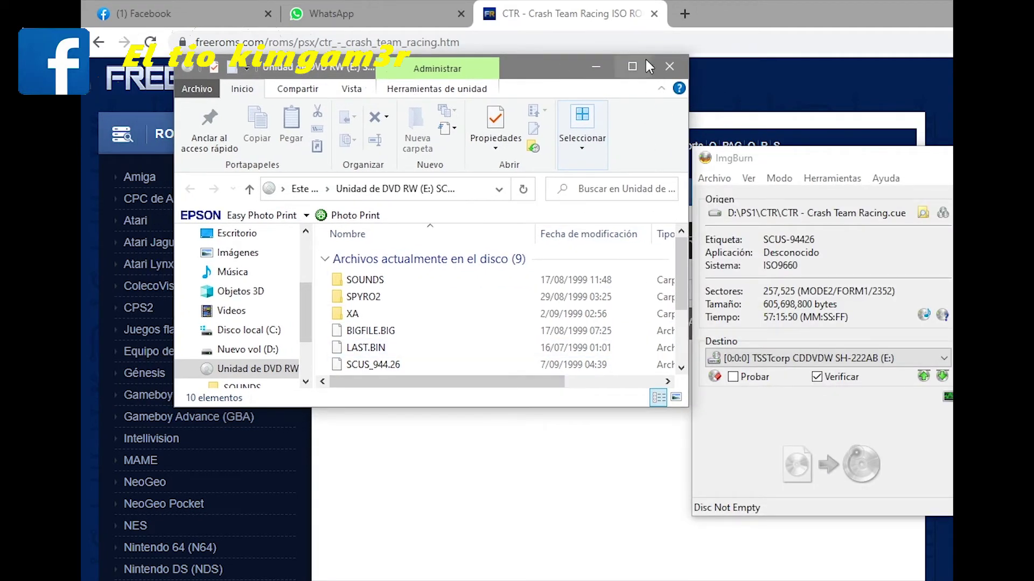
left_click(632, 65)
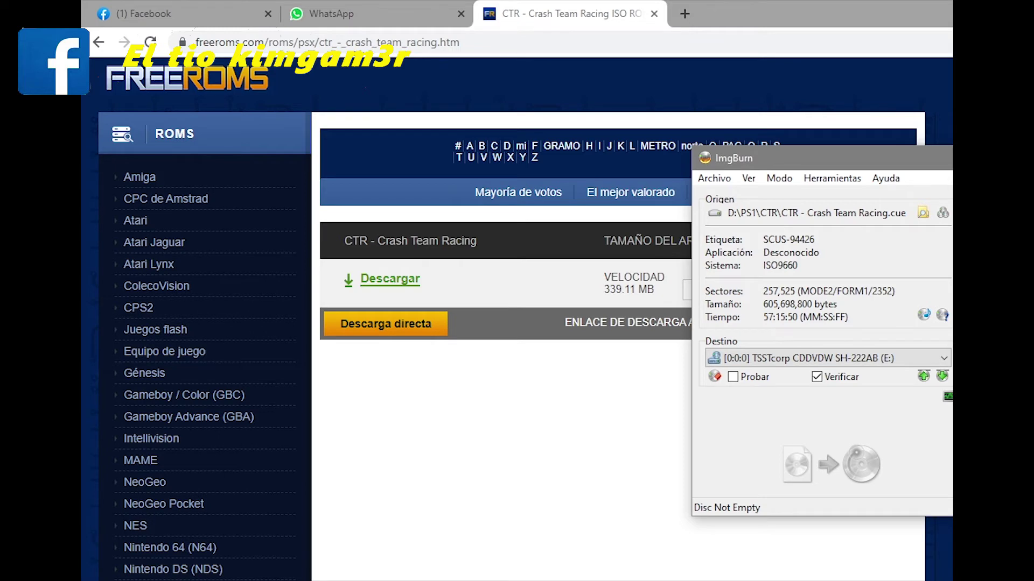
key("alt+F4")
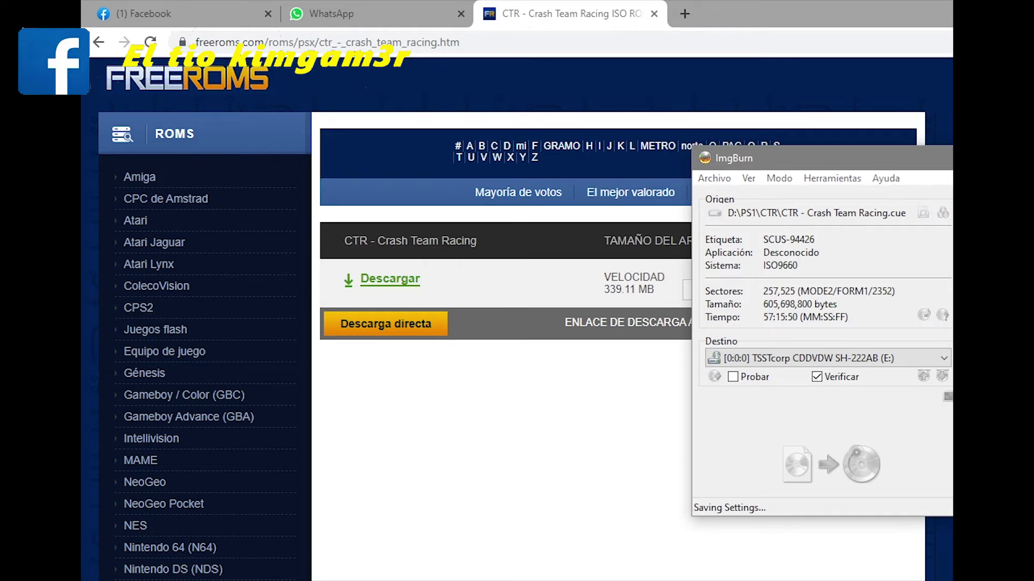